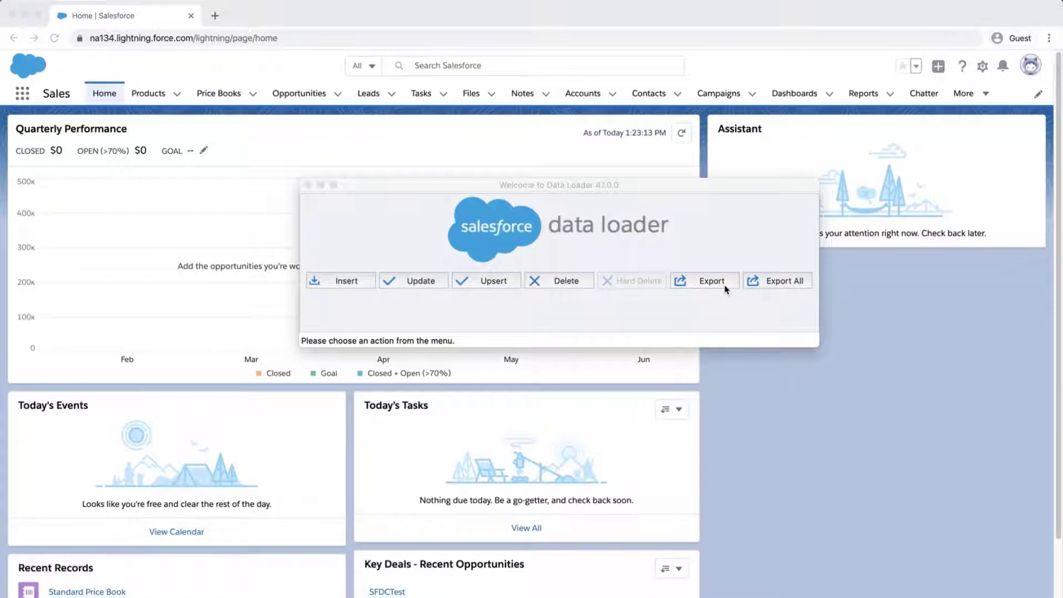
# Step: Choose Price Book Entry from all Salesforce objects for export, targeting pricebook.csv on the Desktop
pyautogui.click(712, 280)
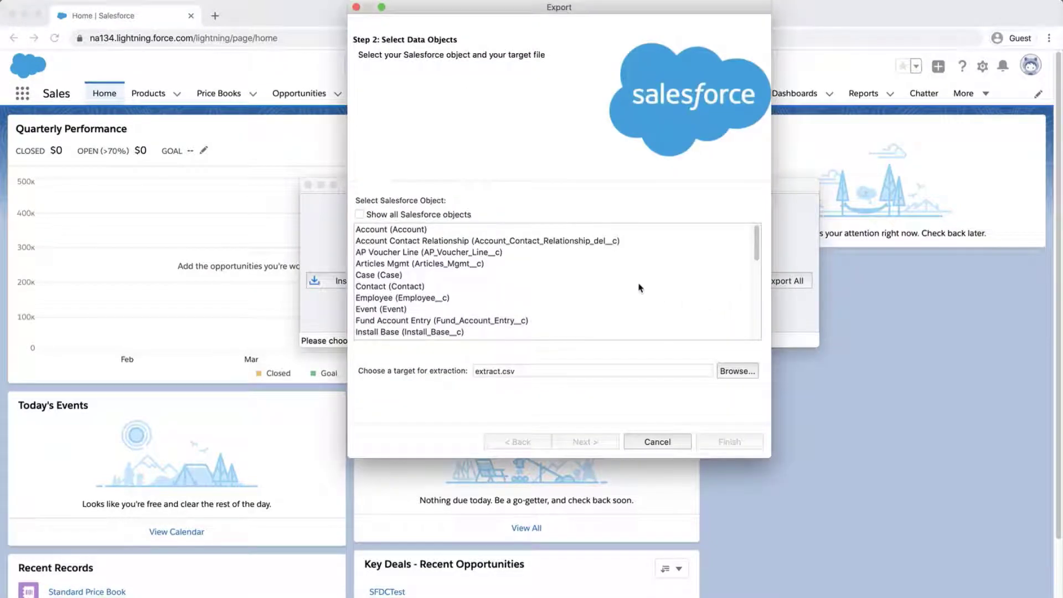
pyautogui.click(449, 217)
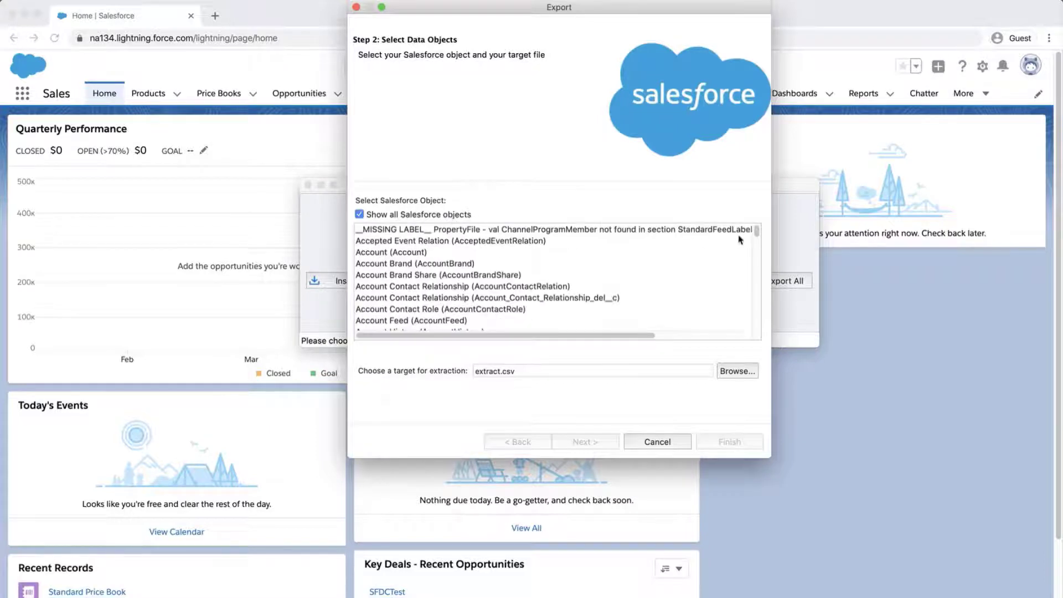
pyautogui.moveTo(756, 232); pyautogui.dragTo(755, 263)
pyautogui.click(483, 250)
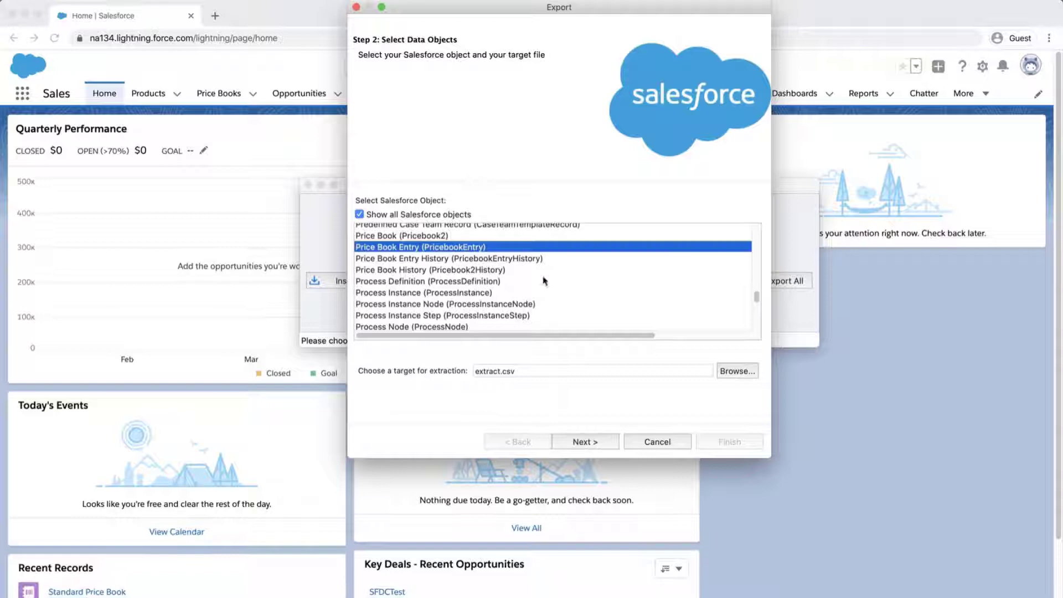
pyautogui.click(736, 371)
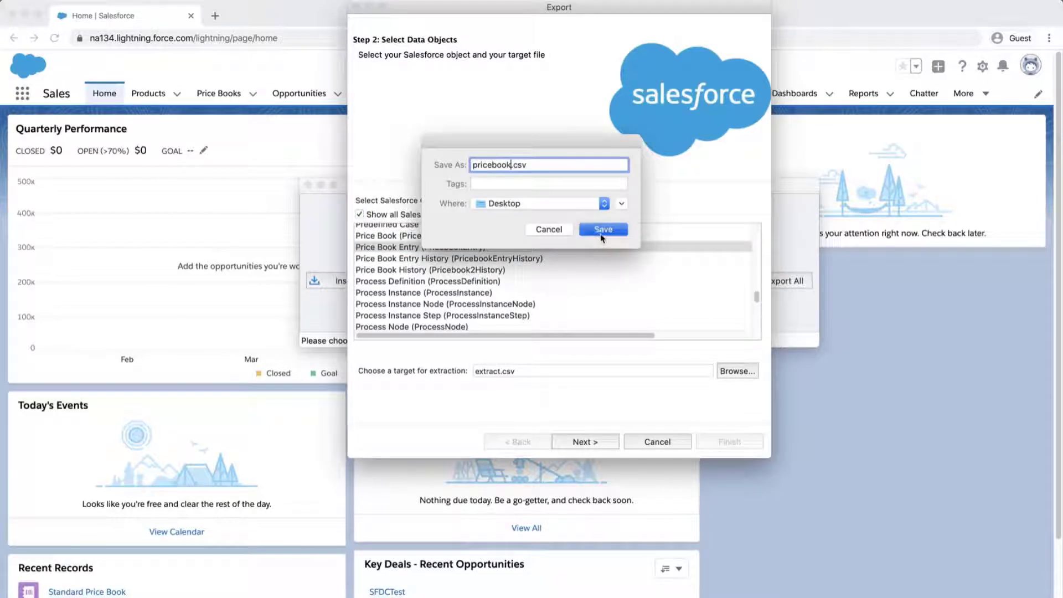
pyautogui.click(601, 231)
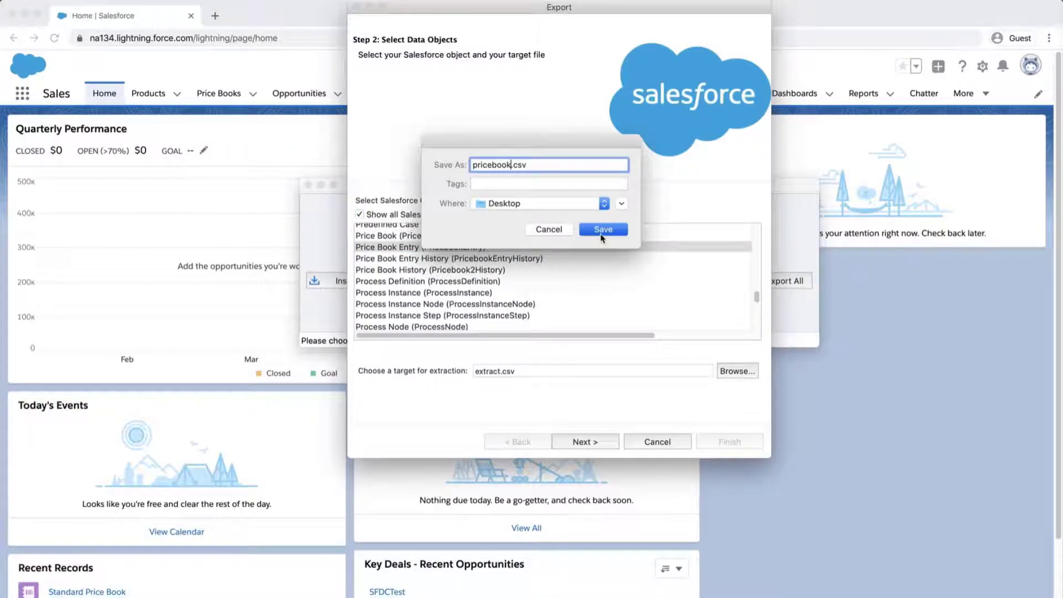
pyautogui.click(608, 440)
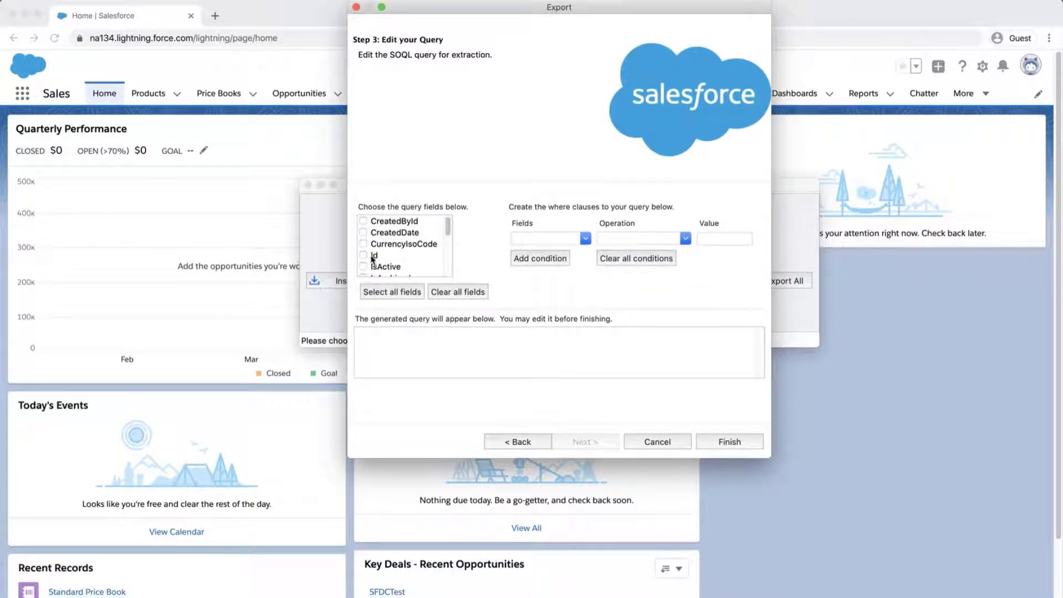
# Step: Export the Id, Name, IsActive and Pricebook2Id fields, confirming the warning to run it
pyautogui.click(365, 255)
pyautogui.moveTo(447, 231); pyautogui.dragTo(448, 250)
pyautogui.click(366, 263)
pyautogui.click(364, 229)
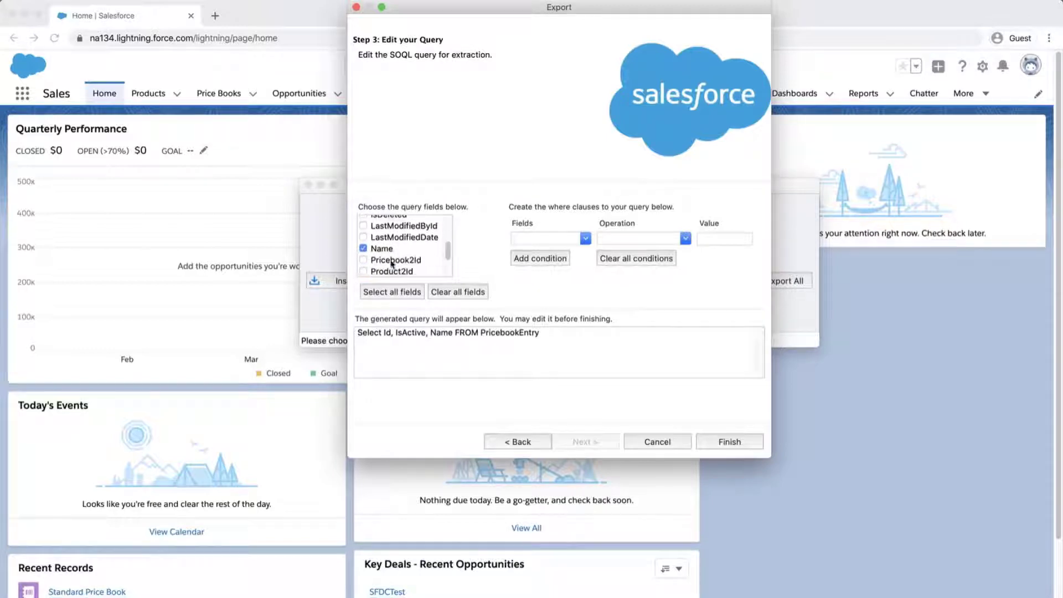
pyautogui.click(364, 260)
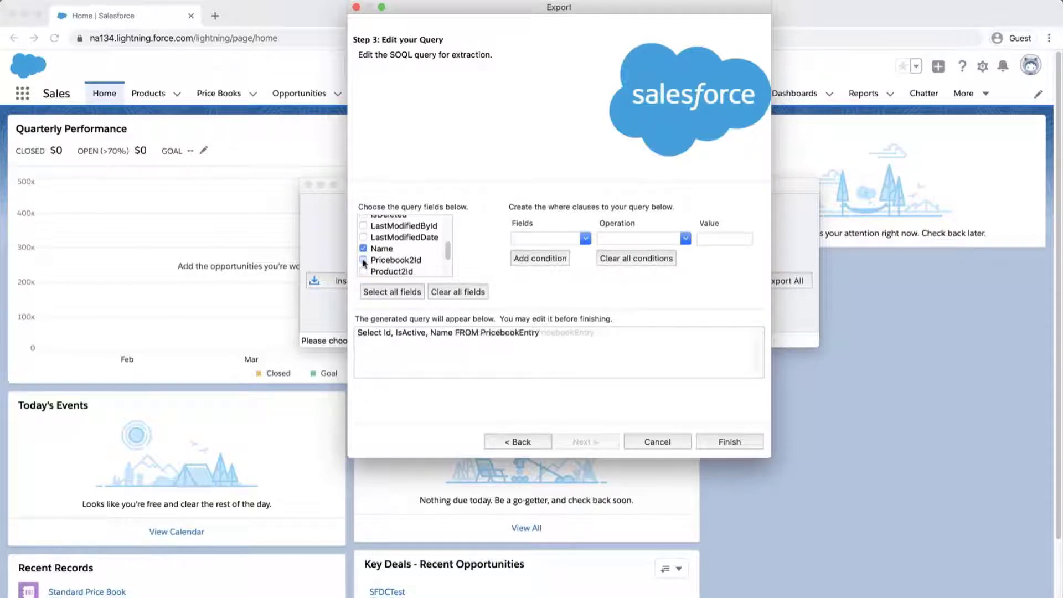
pyautogui.click(704, 447)
pyautogui.click(635, 214)
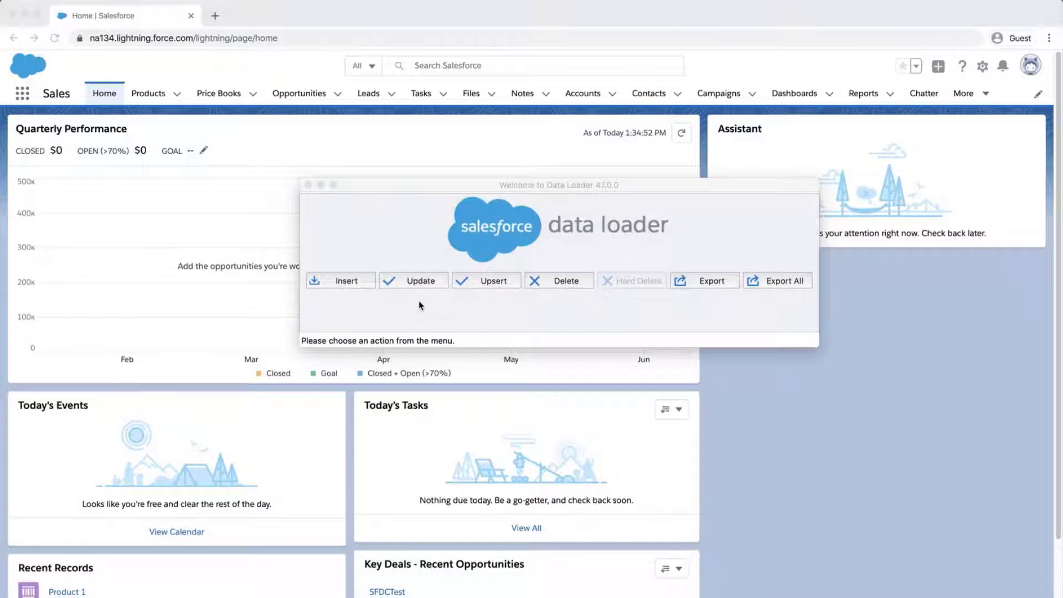
# Step: Start an update of Price Book Entry records from pricebook.csv, acknowledging its 1 record
pyautogui.click(420, 281)
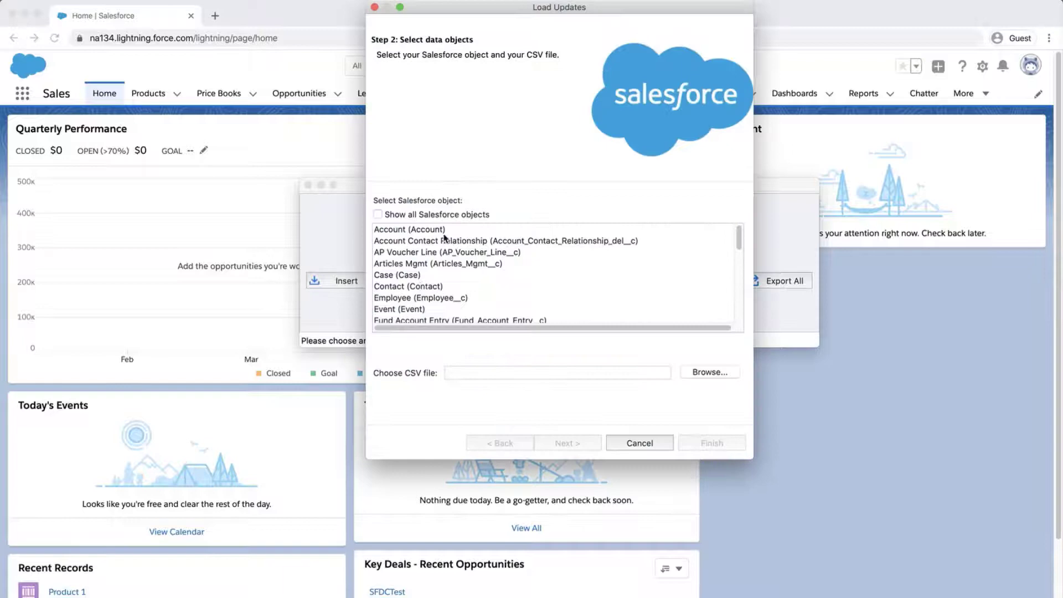
pyautogui.click(443, 216)
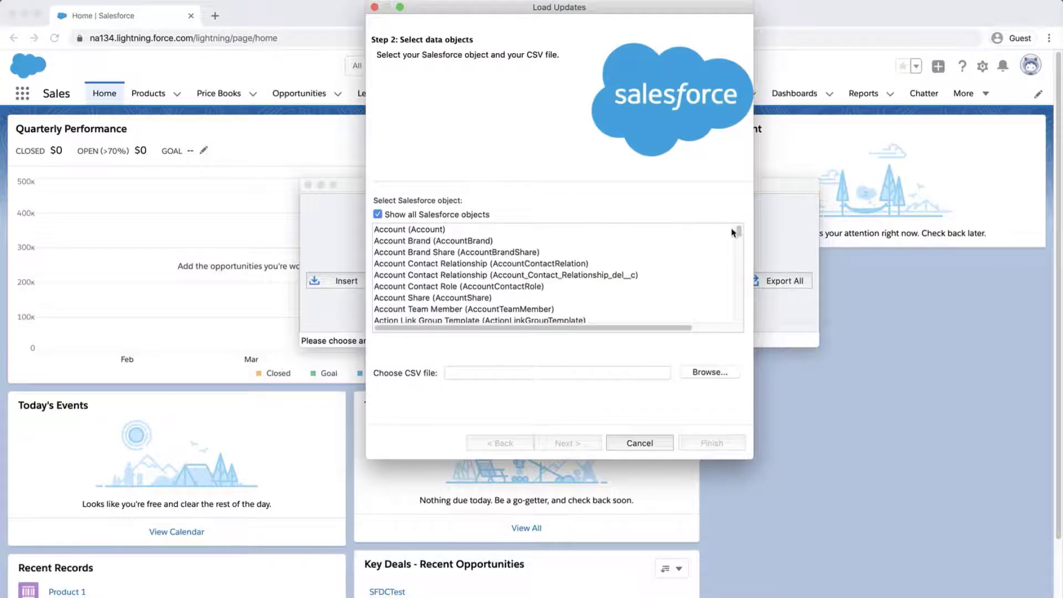
pyautogui.moveTo(739, 231); pyautogui.dragTo(739, 291)
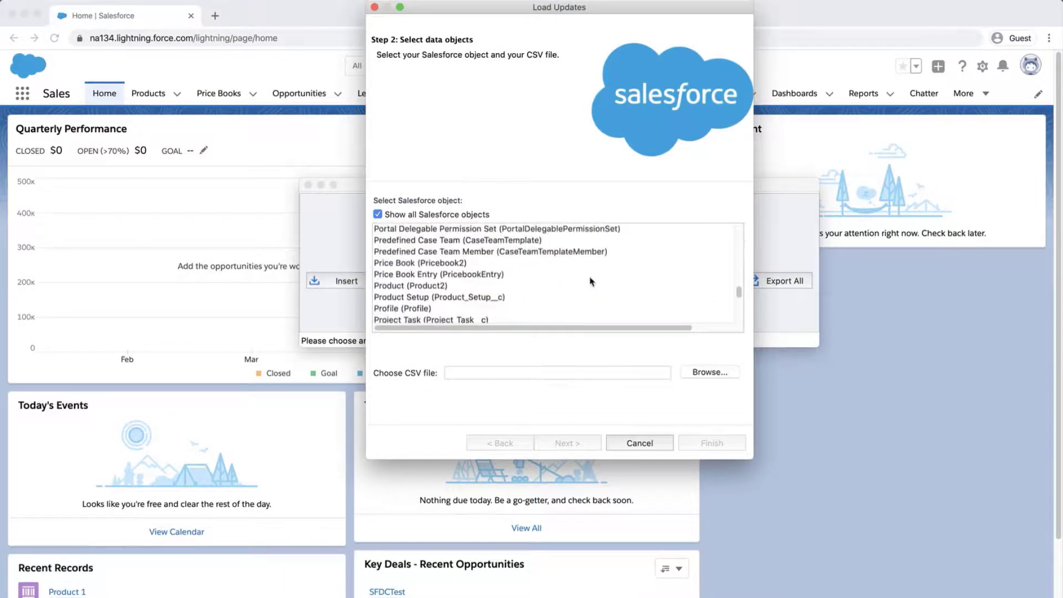
pyautogui.click(537, 275)
pyautogui.click(710, 372)
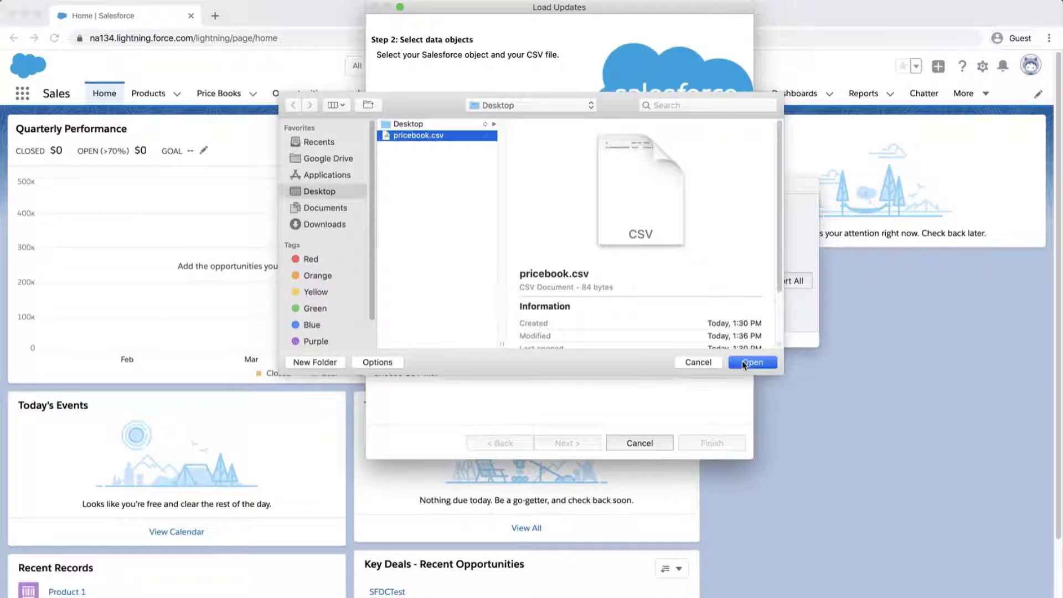
pyautogui.click(752, 362)
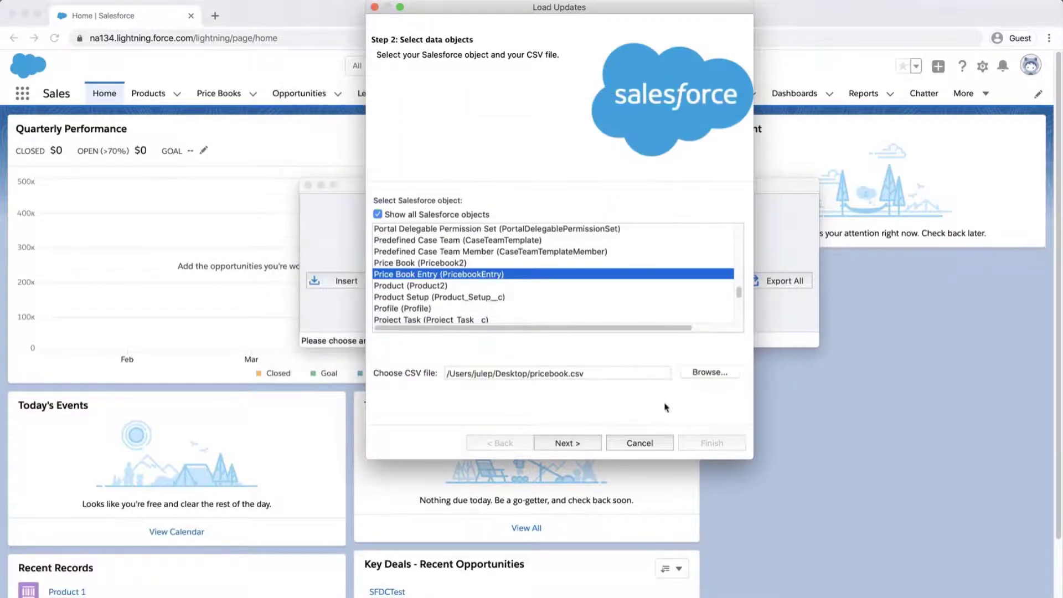
pyautogui.click(582, 442)
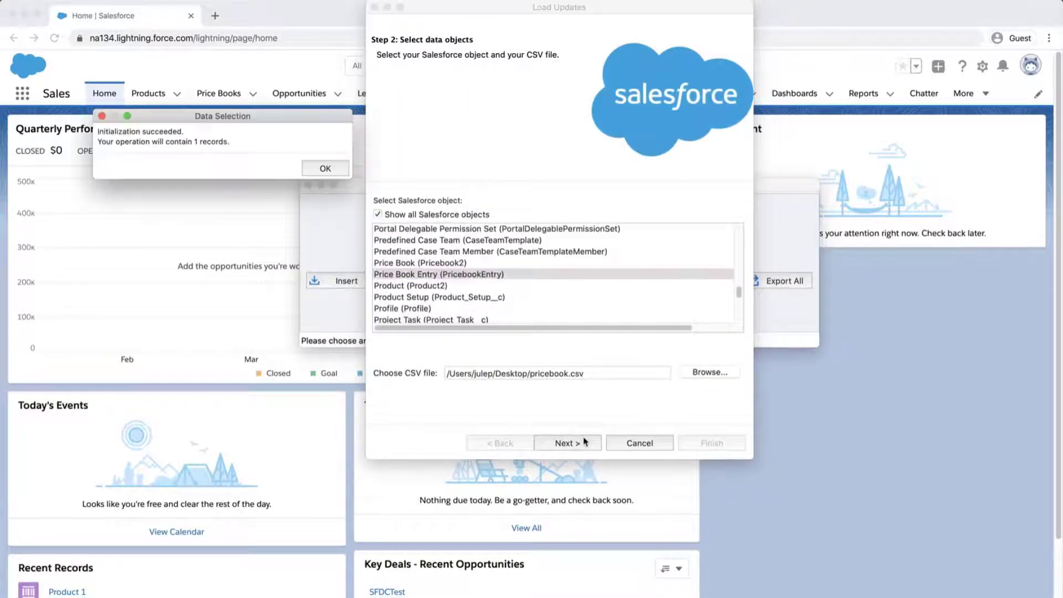
pyautogui.click(336, 169)
# Step: Auto-match fields to columns so ID maps to Id and ISACTIVE to IsActive
pyautogui.click(521, 206)
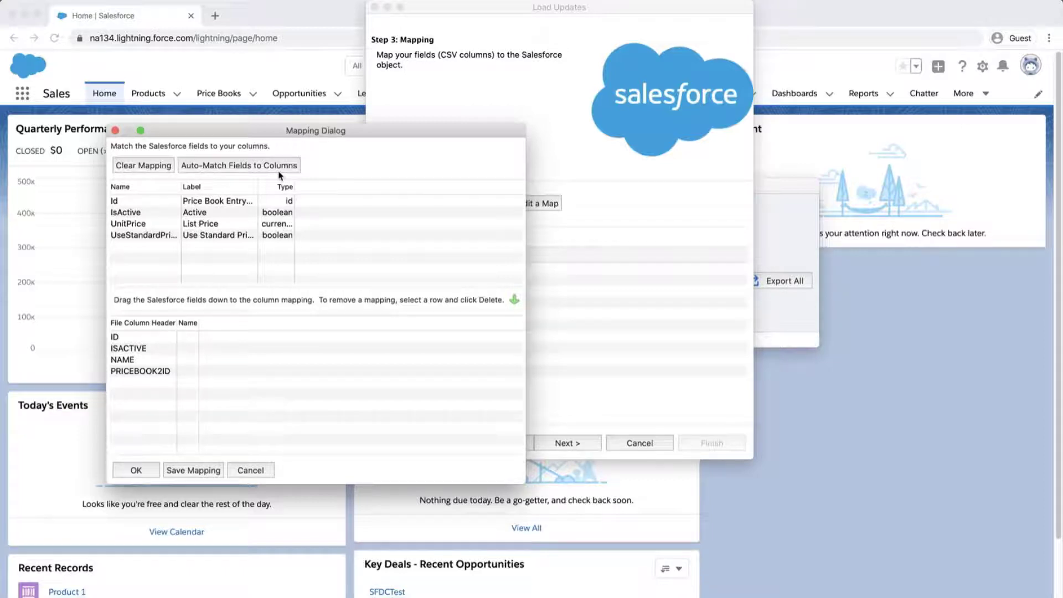
pyautogui.click(279, 172)
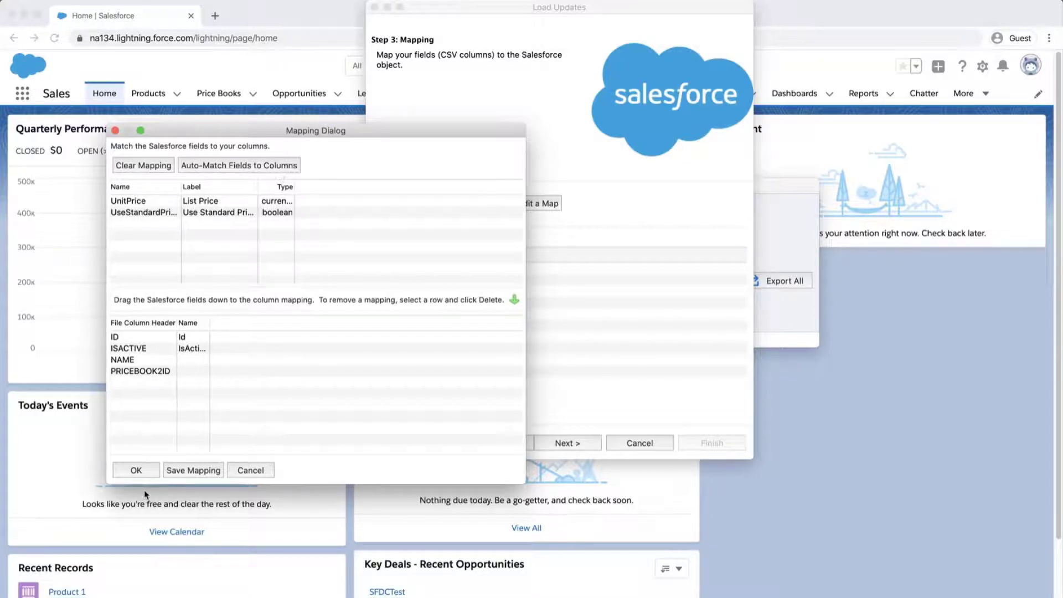
pyautogui.click(141, 474)
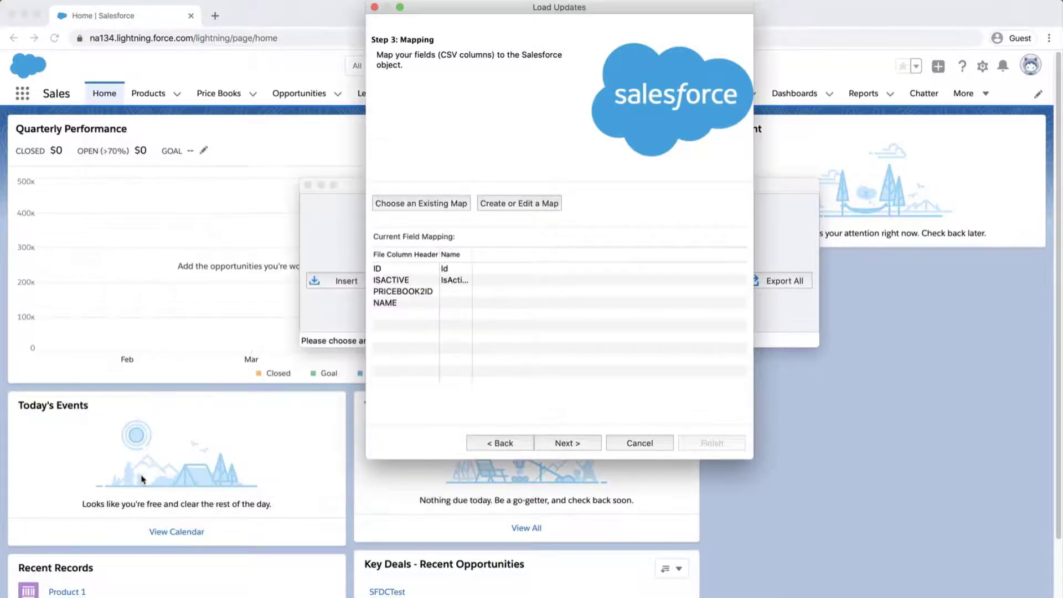
# Step: Run the Price Book Entry update, confirming the warning and closing the 1-success, 0-error result
pyautogui.click(561, 443)
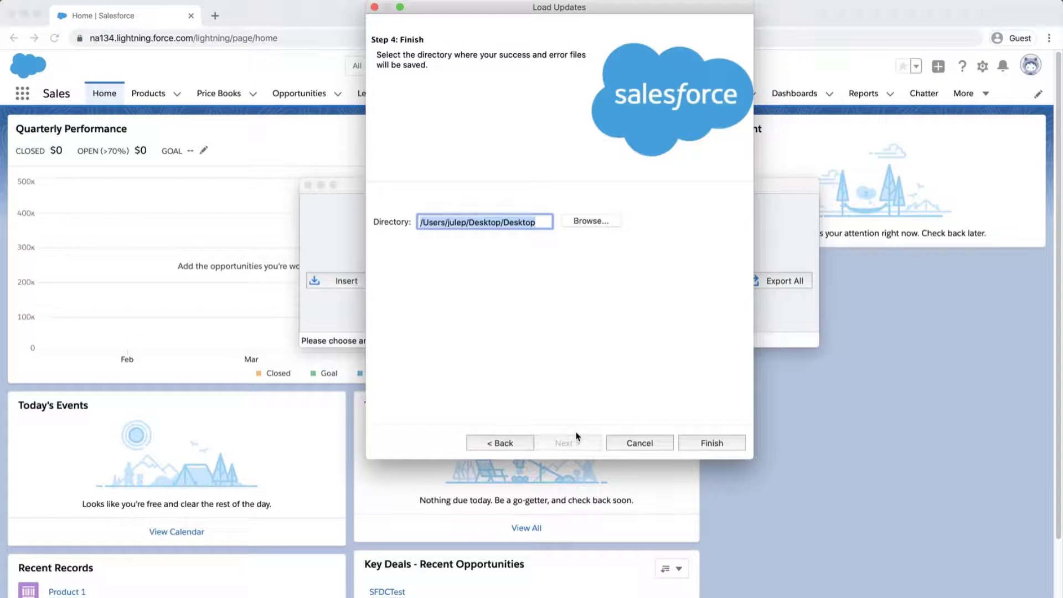
pyautogui.click(692, 444)
pyautogui.click(627, 218)
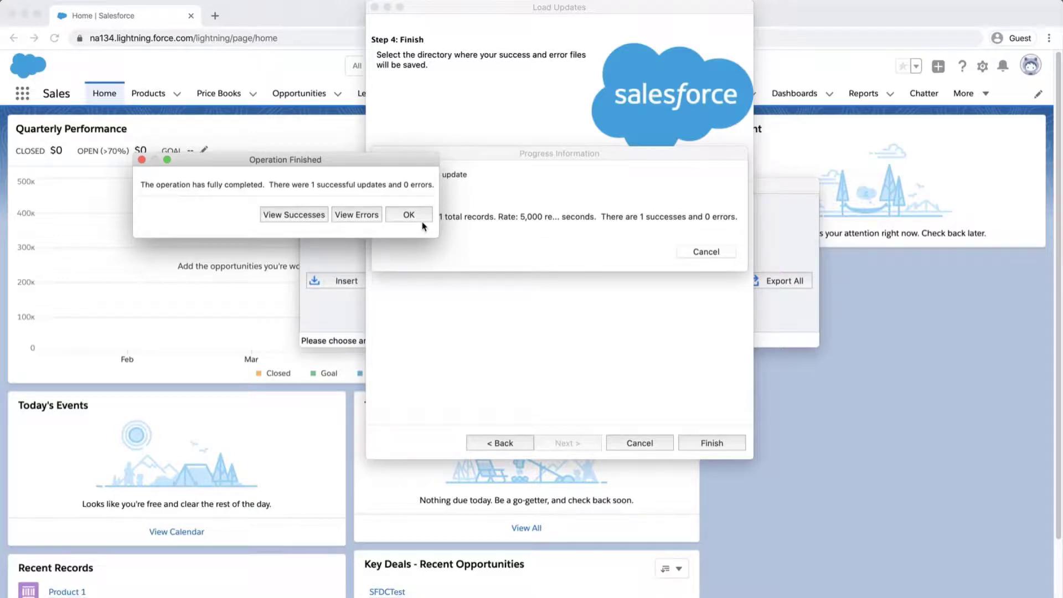
pyautogui.click(423, 222)
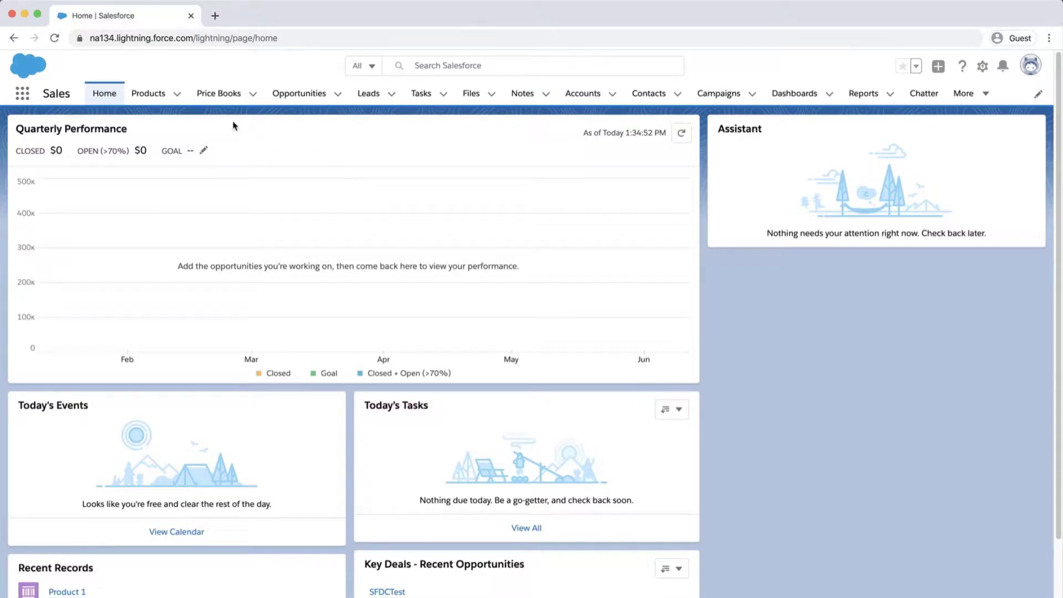
# Step: Open Product 1 from the Products tab to check its Price Books Active column
pyautogui.click(153, 98)
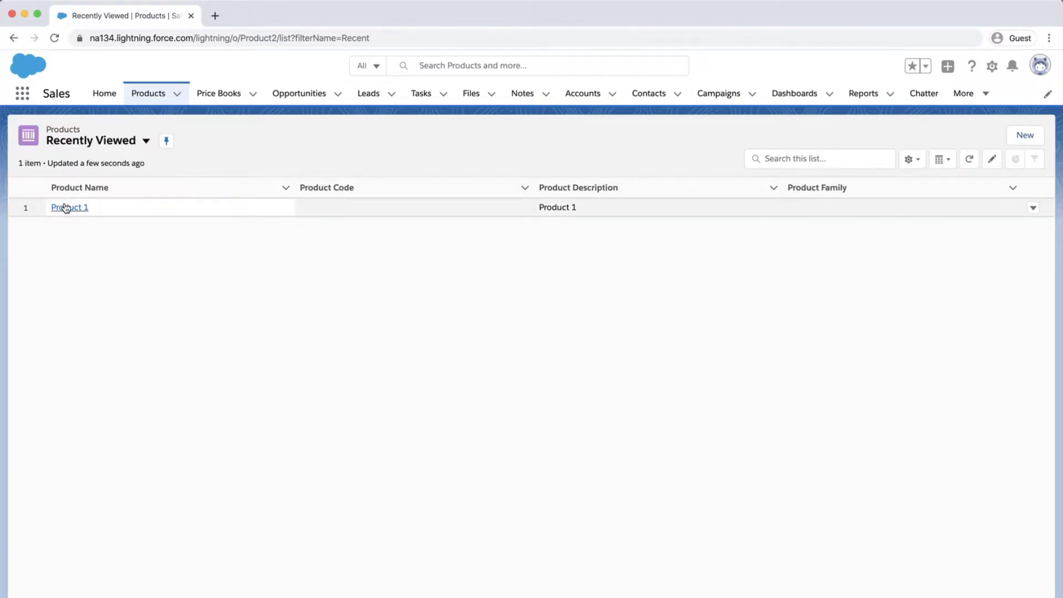
pyautogui.click(66, 208)
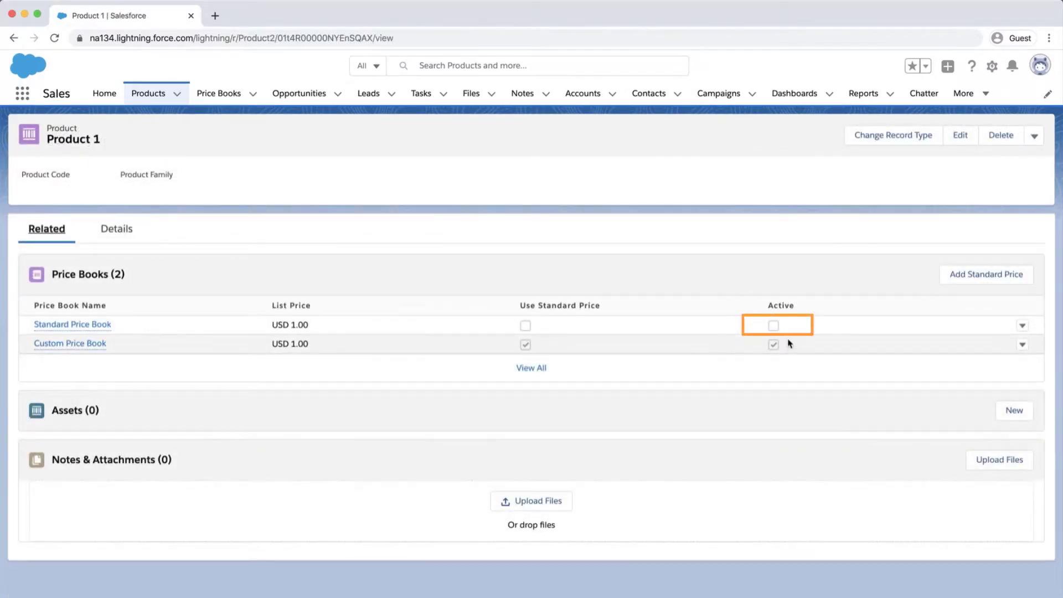